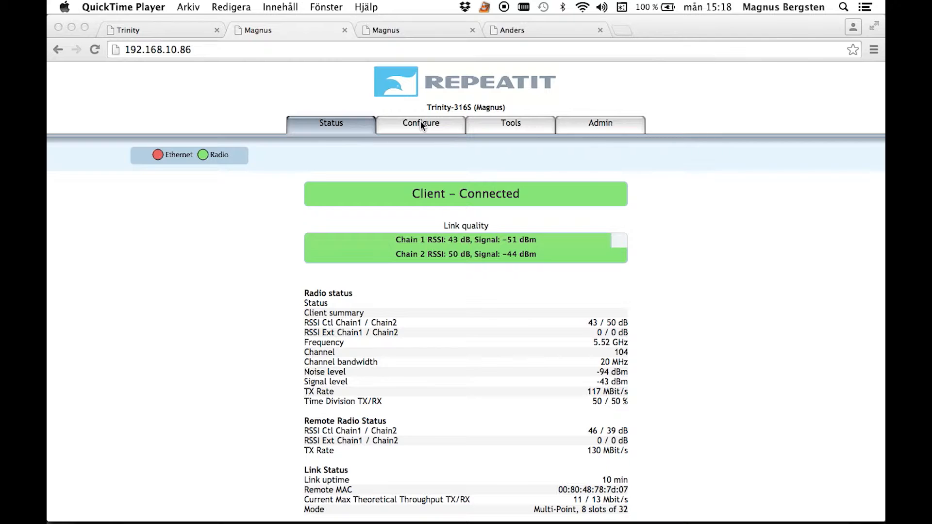
Open the unit's network settings and read the help text for the VLAN ID (IEEE 802.1Q) field.
{"action": "left_click", "coordinate": [421, 120]}
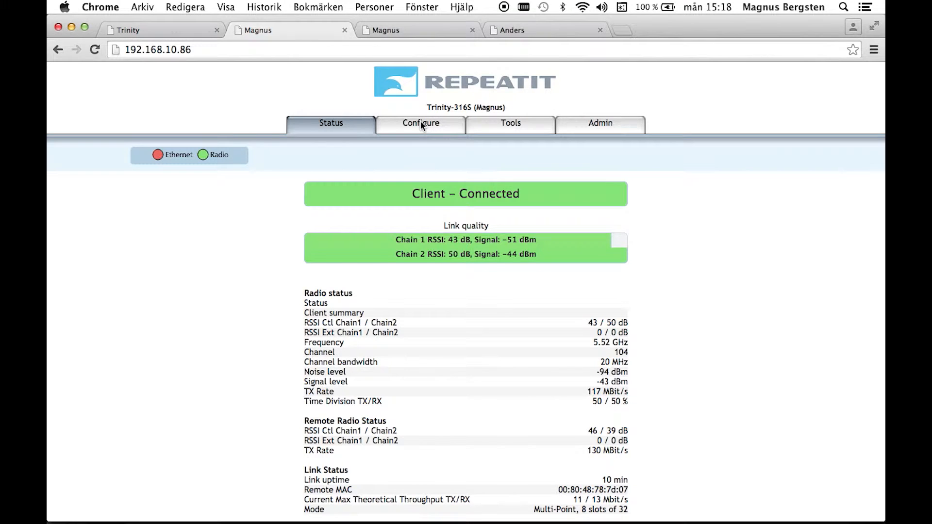
{"action": "left_click", "coordinate": [417, 124]}
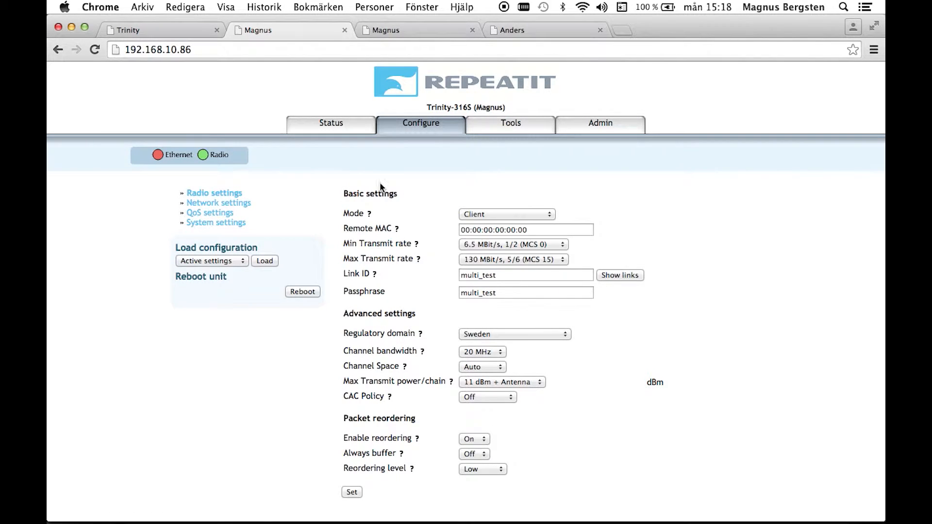
{"action": "left_click", "coordinate": [214, 207]}
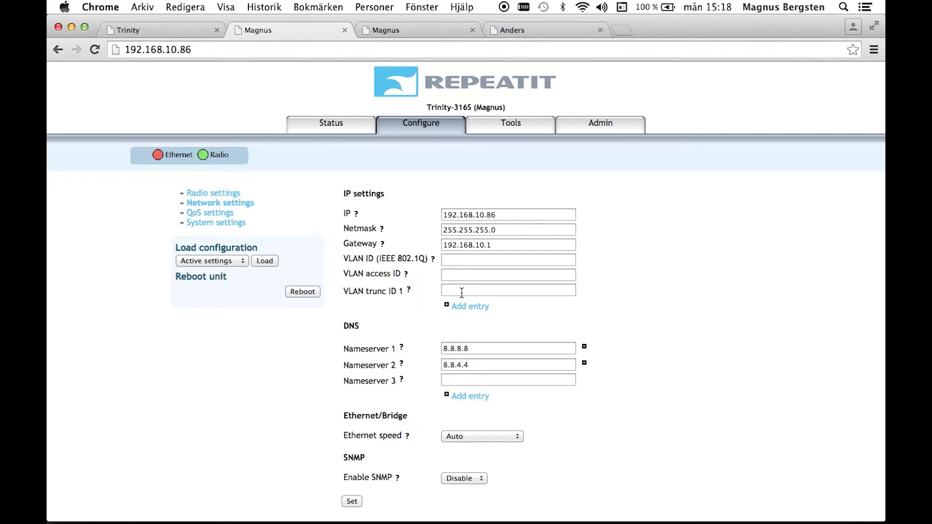
{"action": "left_click", "coordinate": [457, 260]}
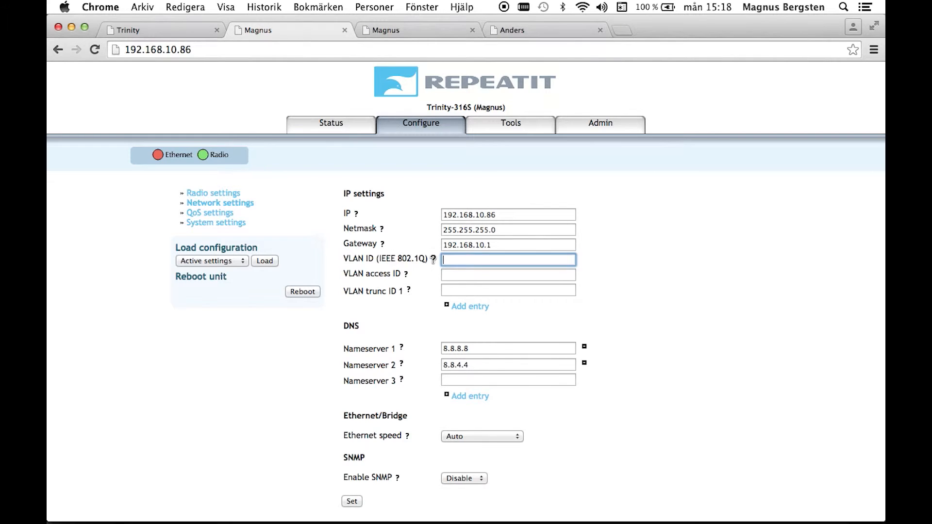
{"action": "left_click", "coordinate": [433, 260]}
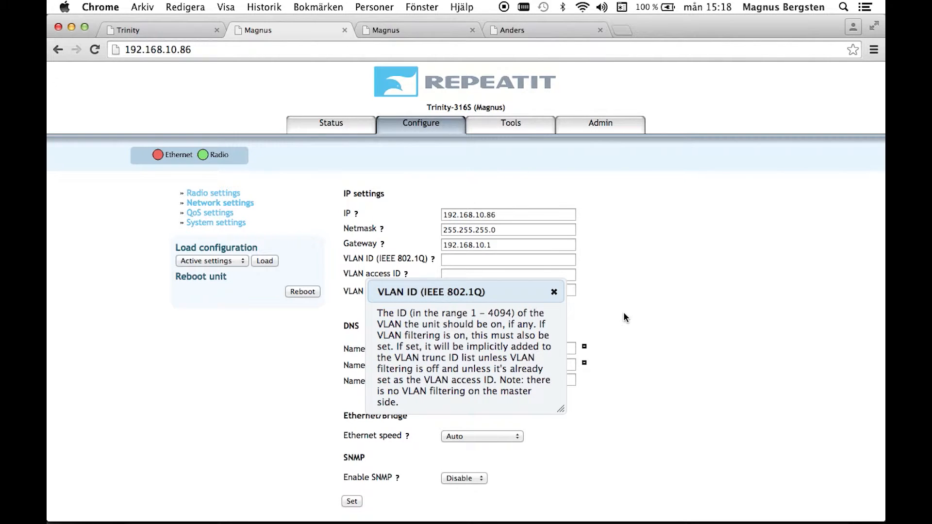
{"action": "left_click", "coordinate": [554, 292]}
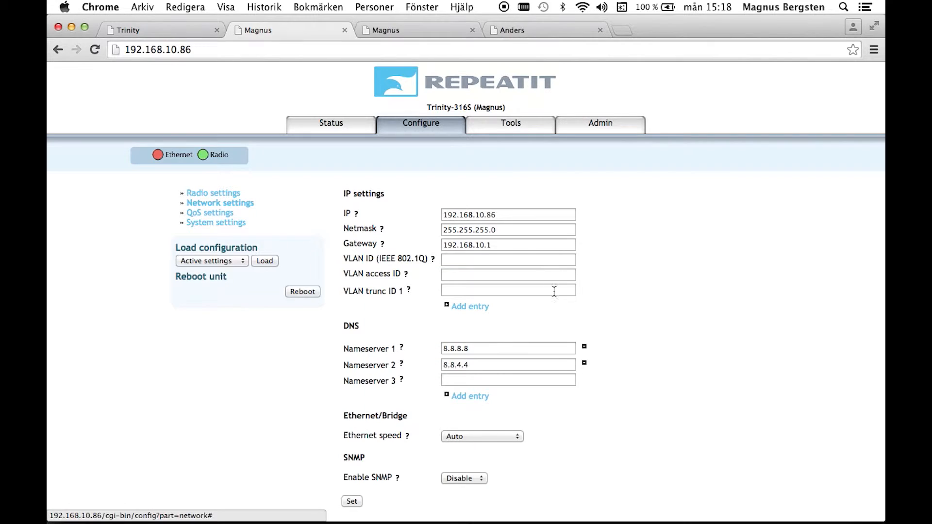
Set the unit's VLAN ID (IEEE 802.1Q) to 1000 in the IP settings.
{"action": "left_click", "coordinate": [462, 260]}
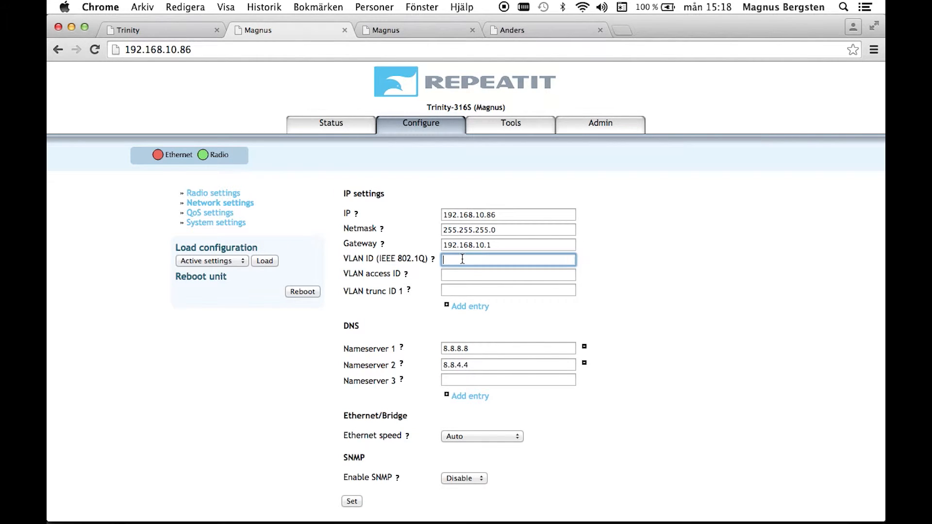
{"action": "type", "text": "1000"}
{"action": "left_click", "coordinate": [496, 275]}
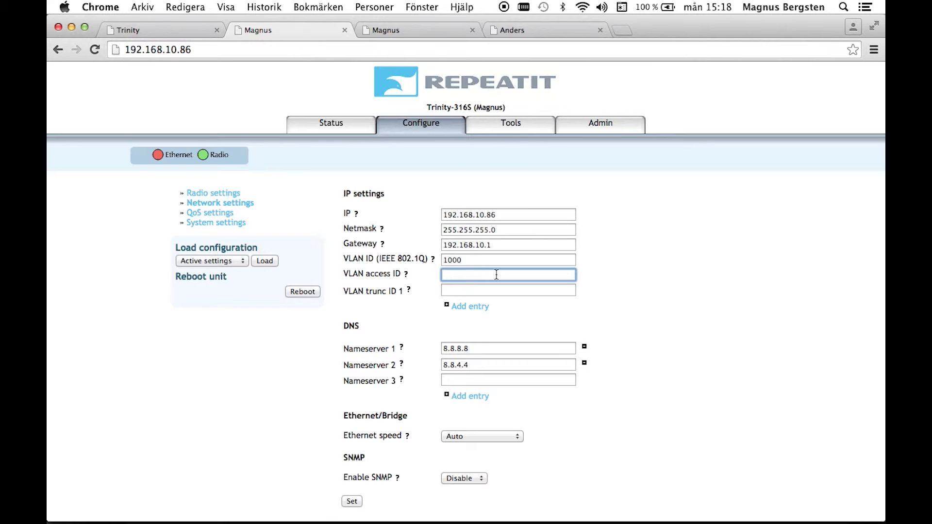
{"action": "left_click_drag", "start_coordinate": [497, 215], "coordinate": [434, 217]}
{"action": "left_click_drag", "start_coordinate": [469, 261], "coordinate": [424, 263]}
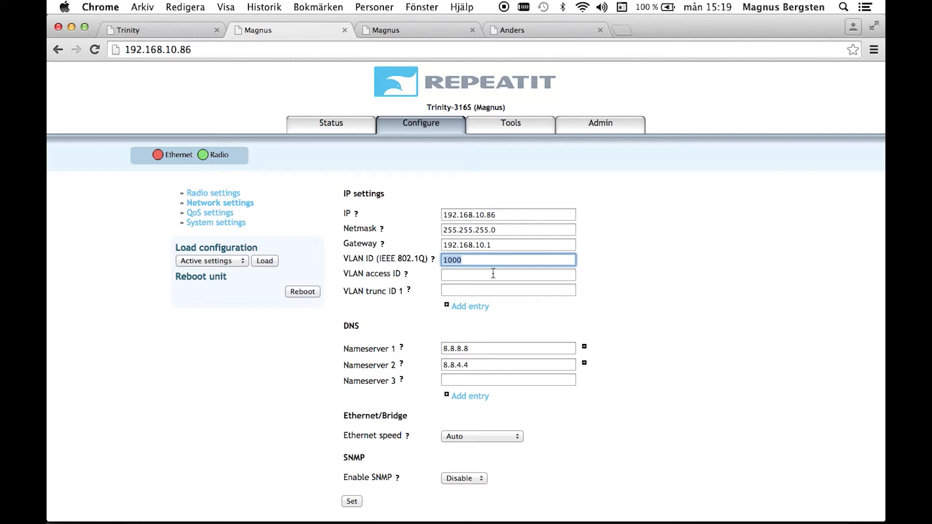
Set the VLAN access ID to 2000 in the IP settings.
{"action": "left_click", "coordinate": [460, 275]}
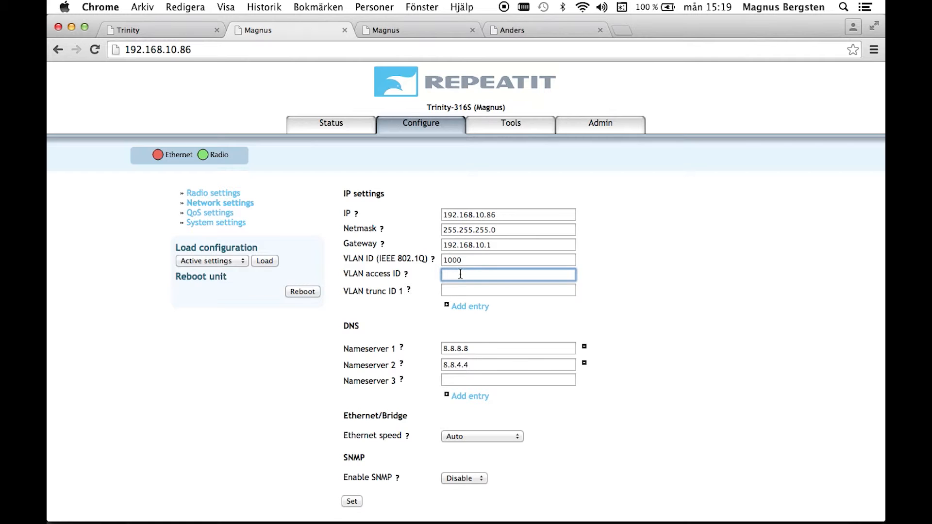
{"action": "type", "text": "2000"}
{"action": "left_click", "coordinate": [480, 291]}
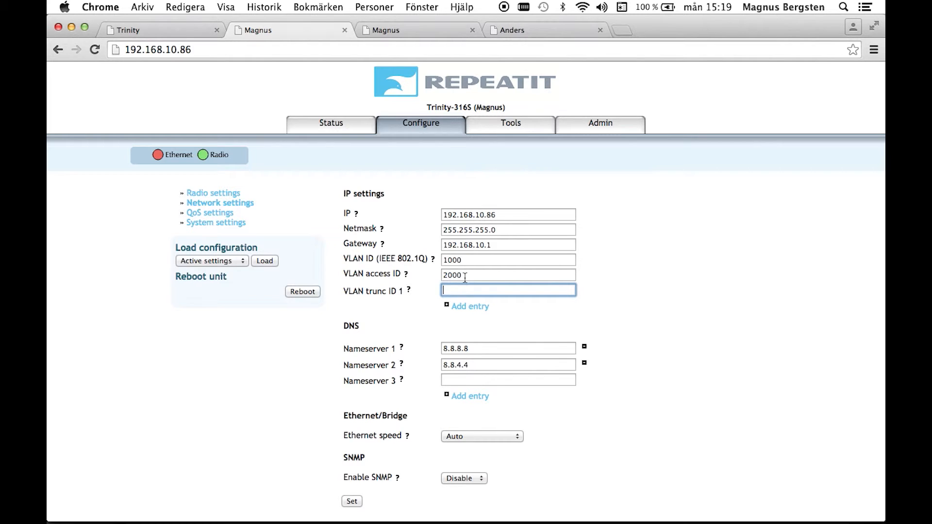
{"action": "double_click", "coordinate": [451, 276]}
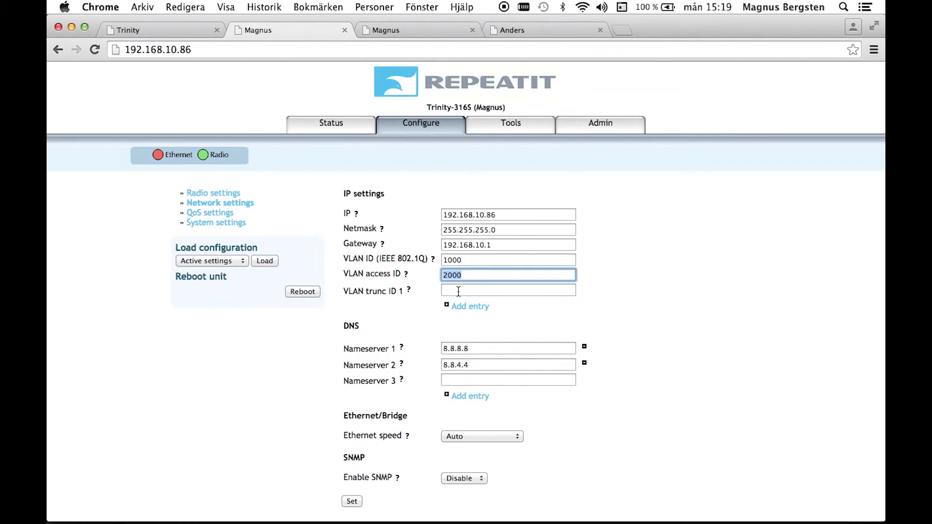
{"action": "left_click", "coordinate": [459, 291]}
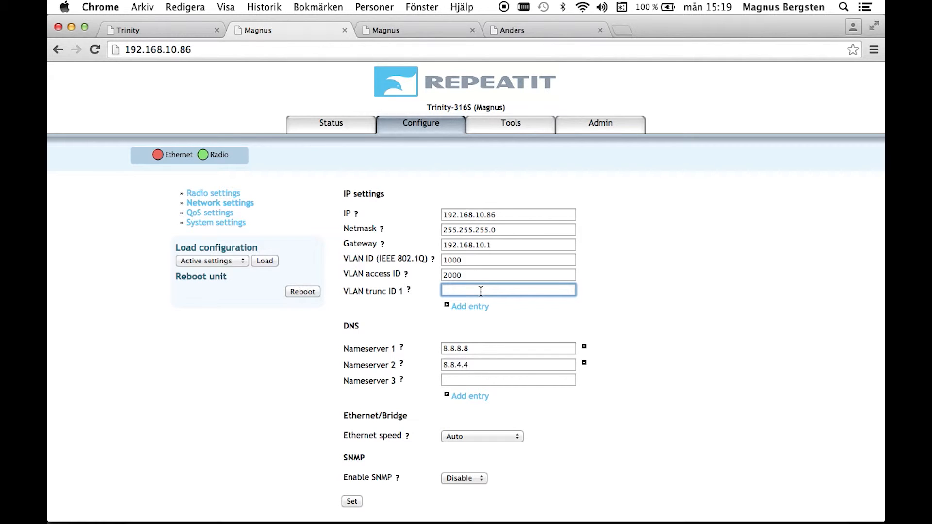
Read the help text for the VLAN trunc ID field and set VLAN trunc ID 1 to 999.
{"action": "left_click", "coordinate": [409, 290]}
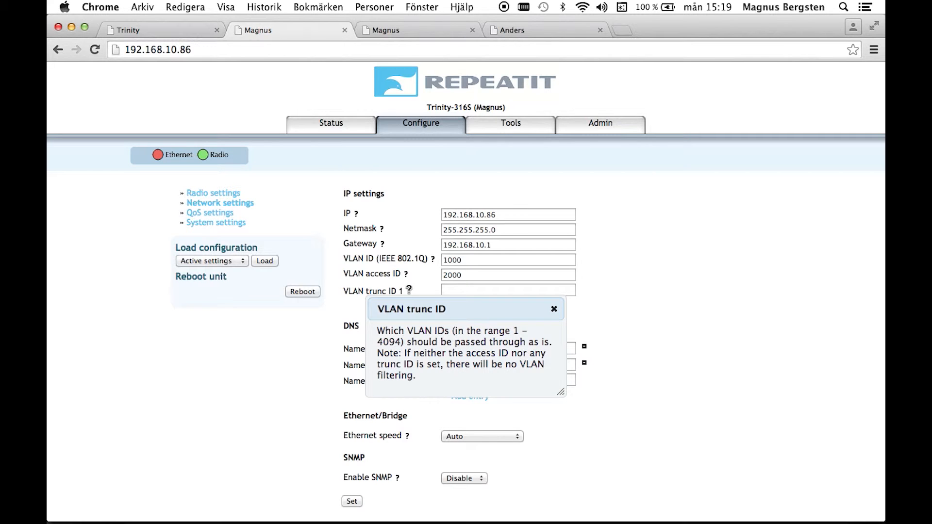
{"action": "left_click", "coordinate": [554, 309]}
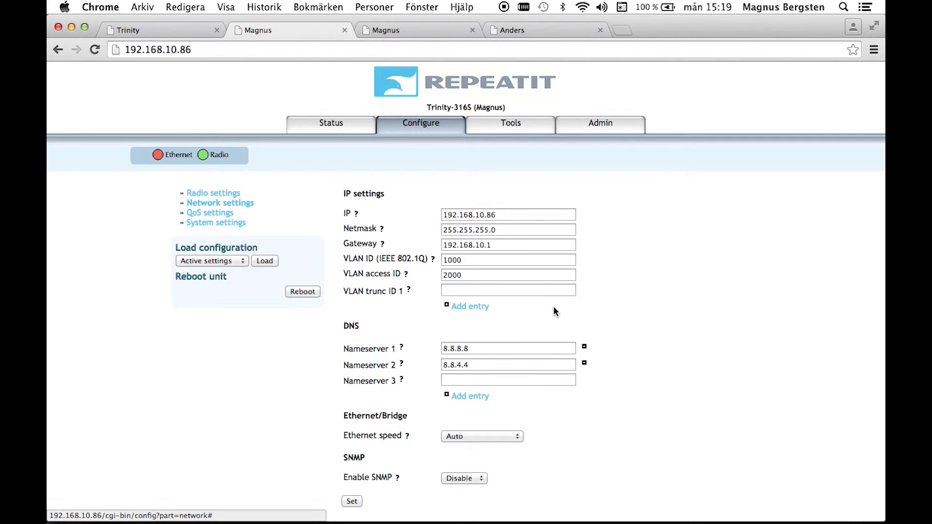
{"action": "left_click", "coordinate": [461, 291]}
{"action": "type", "text": "999"}
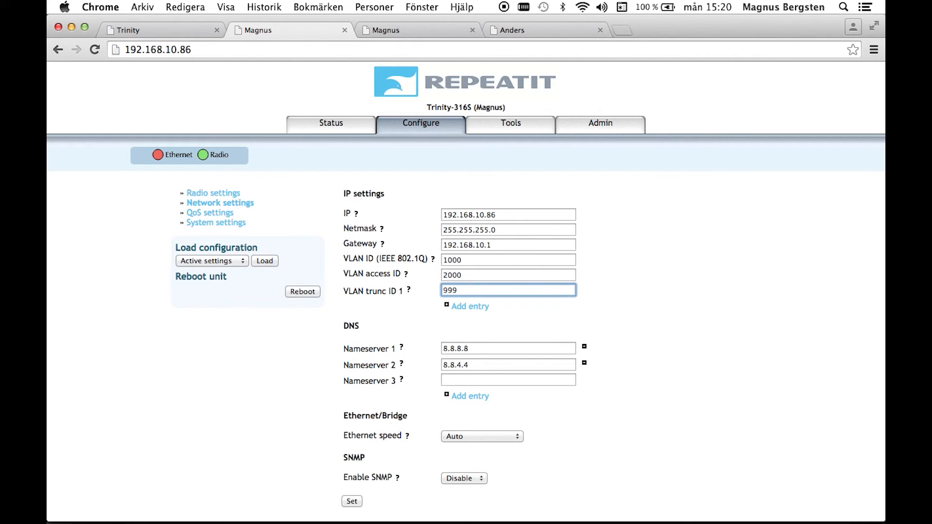
Add two more VLAN trunc entries, setting VLAN trunc ID 2 to 998 and VLAN trunc ID 3 to 997.
{"action": "left_click", "coordinate": [459, 308]}
{"action": "left_click", "coordinate": [459, 309]}
{"action": "type", "text": "998"}
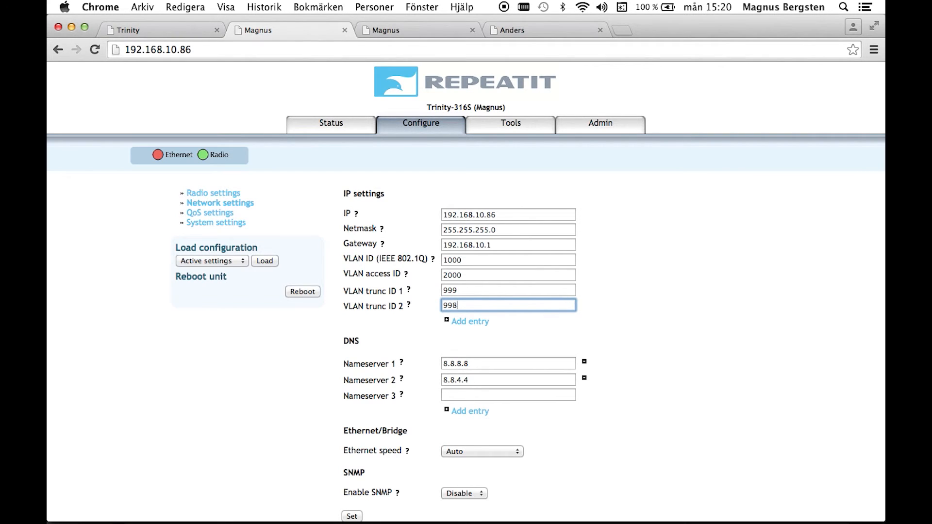
{"action": "left_click", "coordinate": [459, 322]}
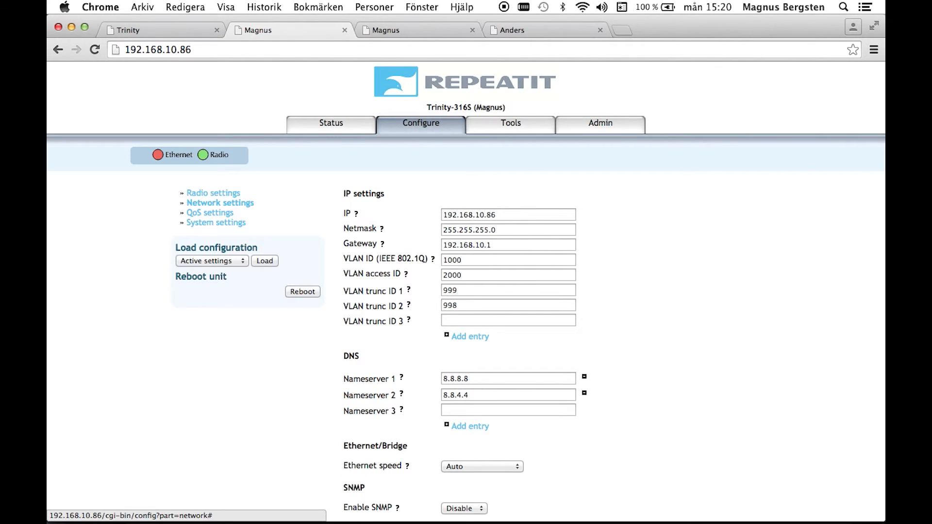
{"action": "left_click", "coordinate": [487, 320]}
{"action": "type", "text": "997"}
{"action": "left_click", "coordinate": [503, 345]}
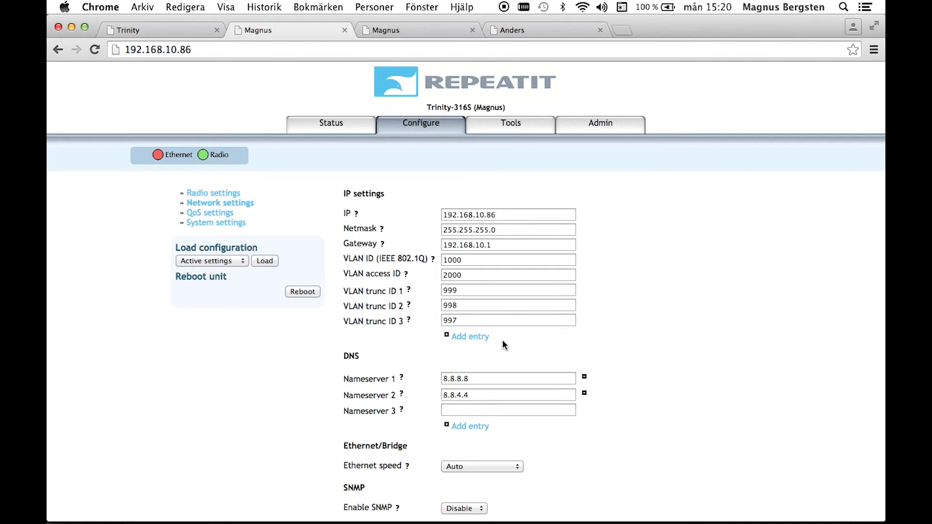
Save the network settings with the entered VLAN IDs without applying them to the unit.
{"action": "scroll", "coordinate": [421, 335], "scroll_direction": "down", "scroll_amount": 1}
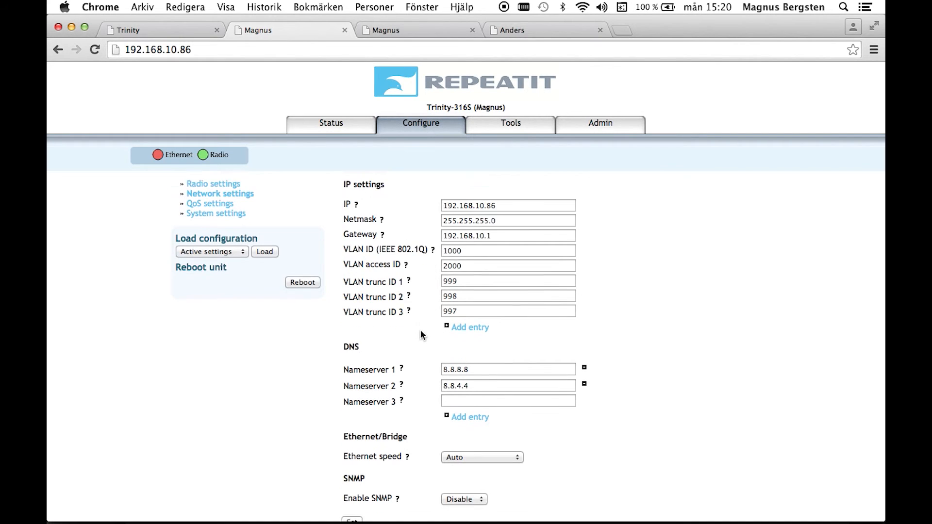
{"action": "scroll", "coordinate": [420, 335], "scroll_direction": "down", "scroll_amount": 2}
{"action": "left_click", "coordinate": [352, 507]}
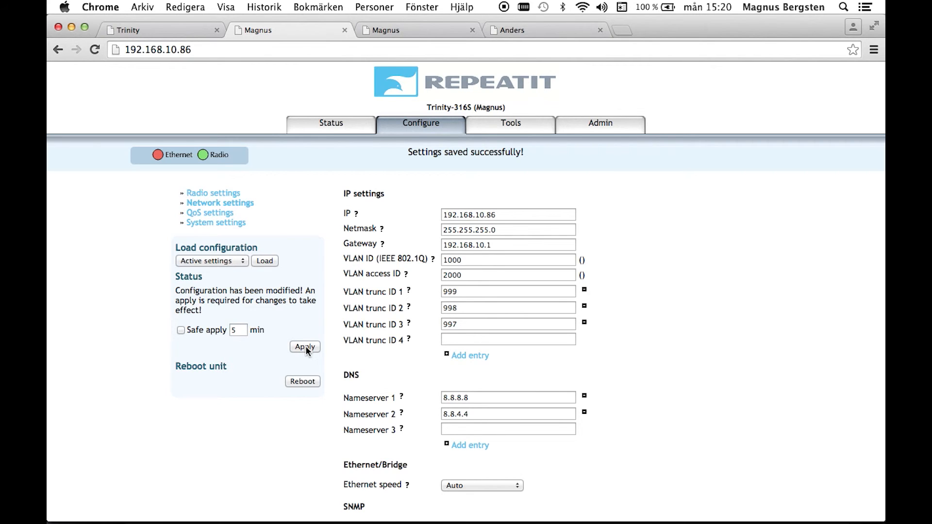
{"action": "left_click_drag", "start_coordinate": [465, 261], "coordinate": [439, 261]}
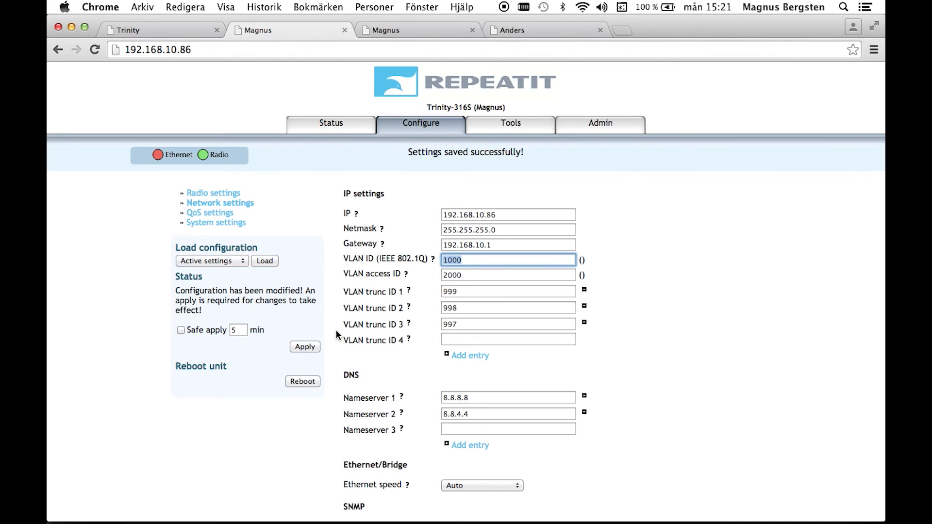
Discard the unapplied VLAN changes by loading the active settings configuration.
{"action": "left_click", "coordinate": [220, 261]}
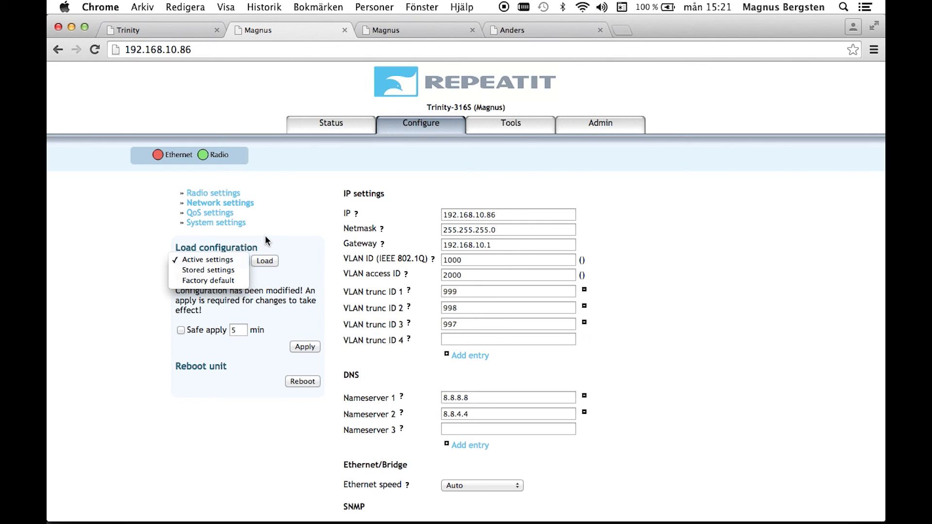
{"action": "left_click", "coordinate": [293, 242]}
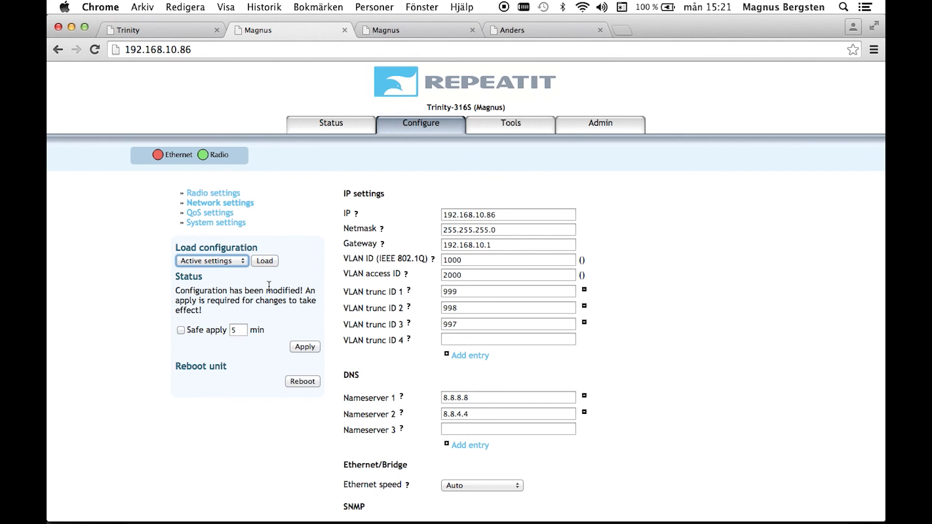
{"action": "left_click", "coordinate": [266, 261]}
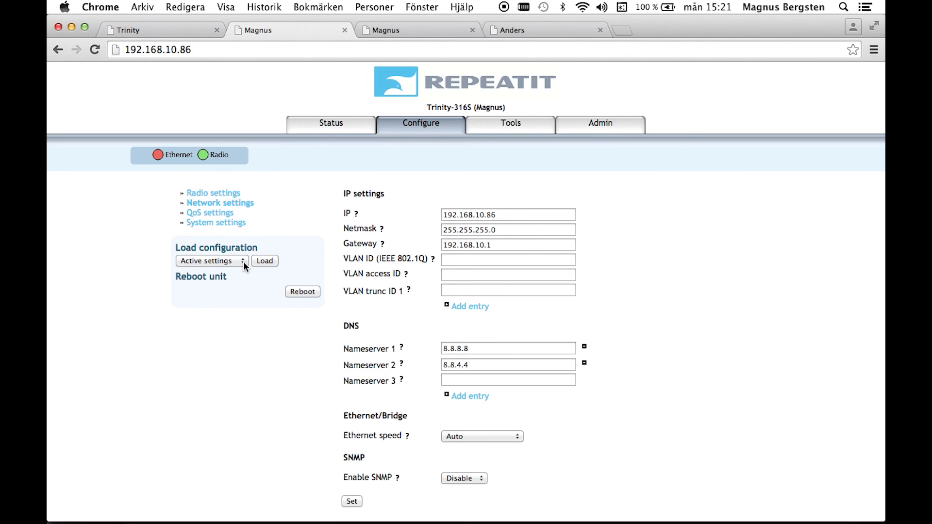
Load the stored settings configuration in place of the active settings.
{"action": "left_click", "coordinate": [244, 261]}
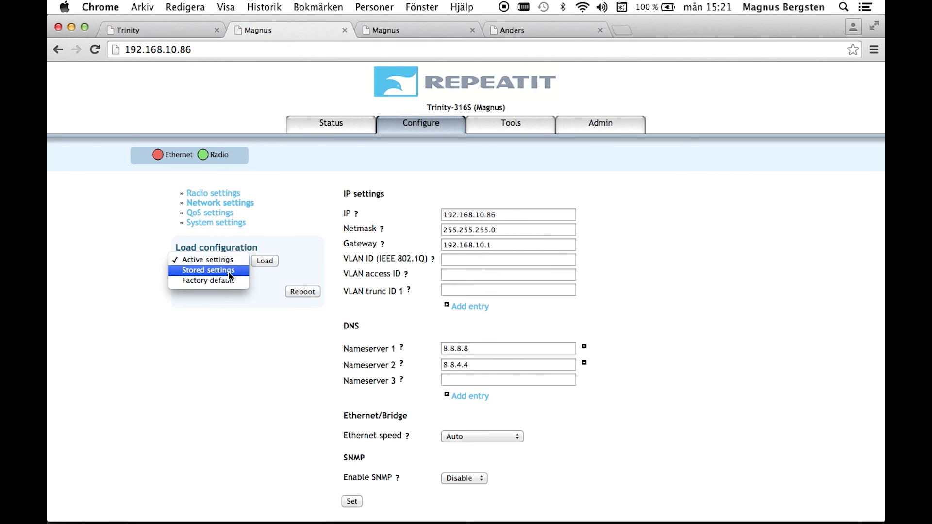
{"action": "left_click", "coordinate": [228, 272]}
{"action": "left_click", "coordinate": [265, 261]}
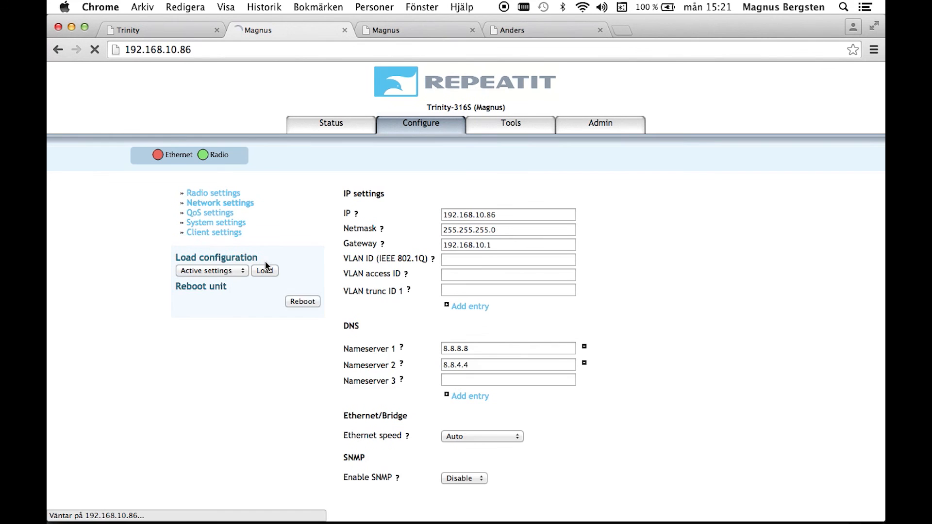